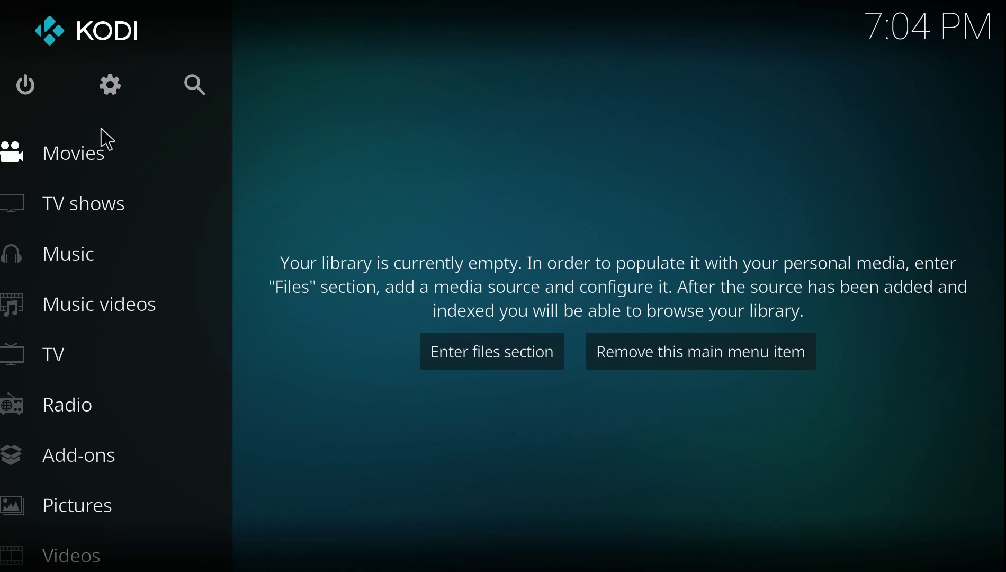
click(111, 81)
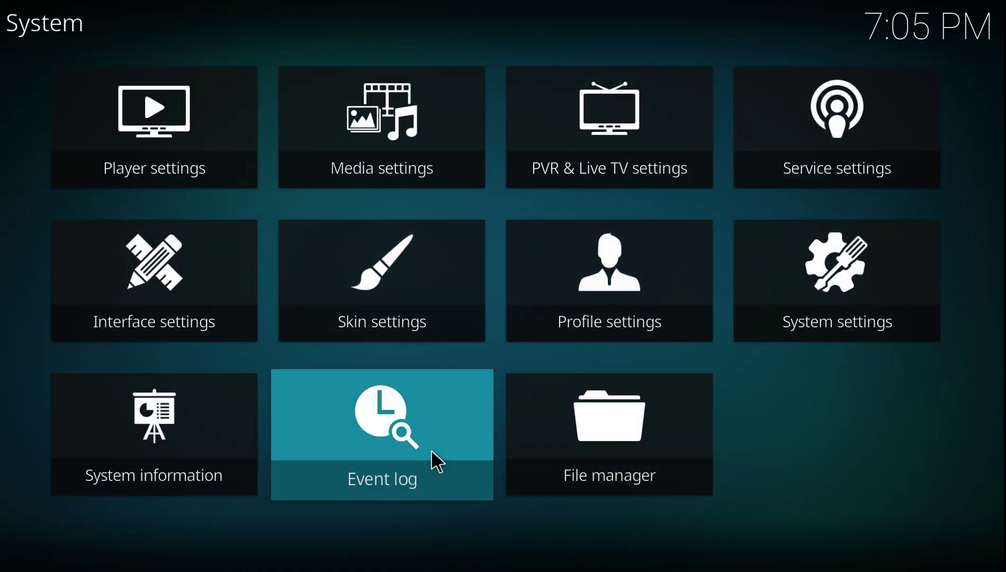
click(621, 430)
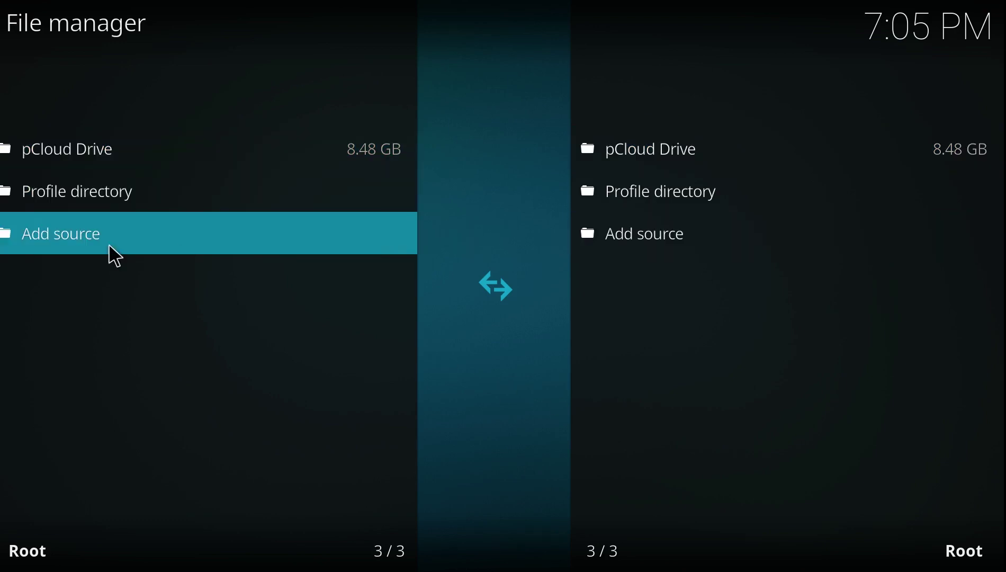
click(180, 245)
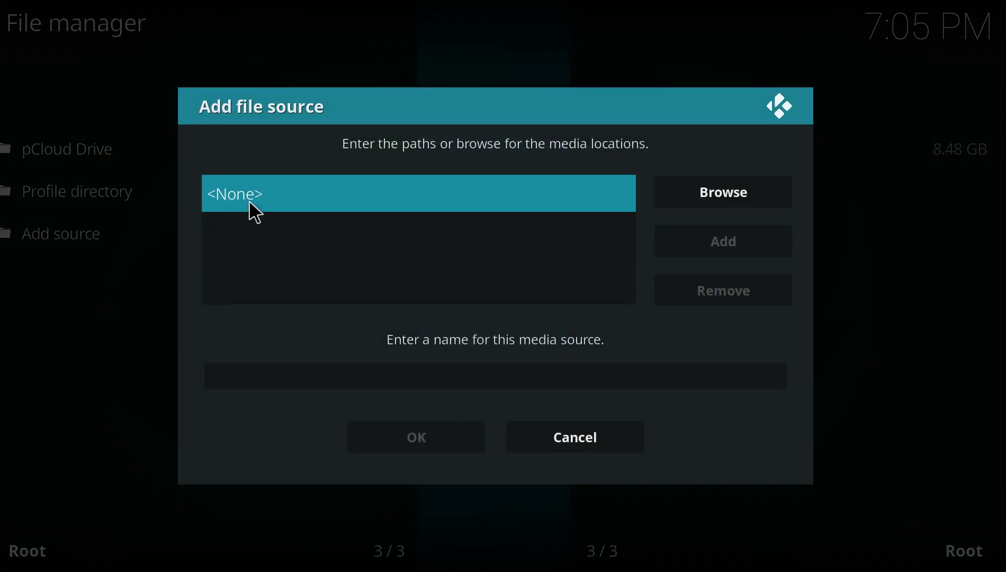
click(307, 199)
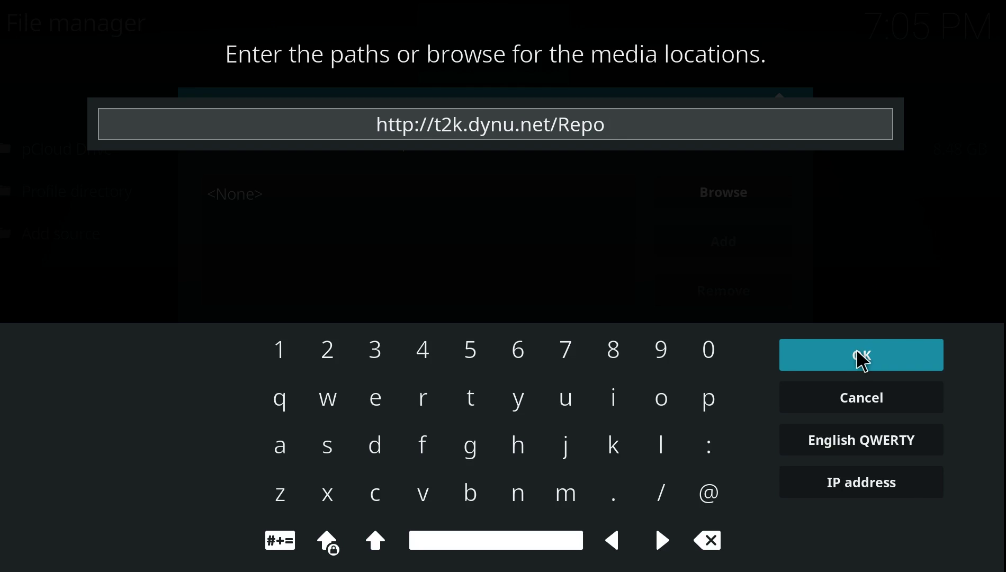
click(862, 356)
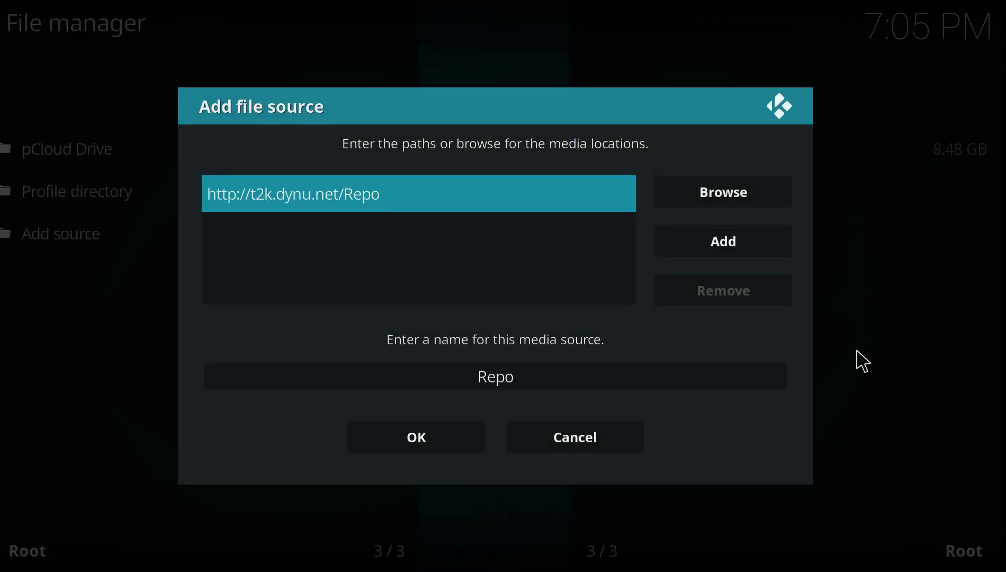
Step: Name the media source t2k, save it and return to the home screen
click(555, 378)
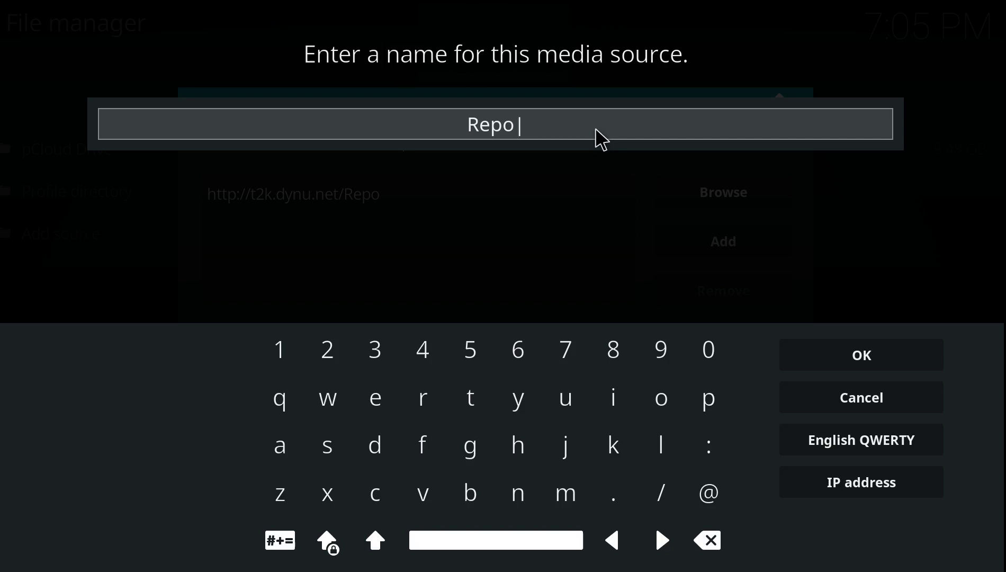
key(BackSpace)
key(BackSpace)
key(BackSpace)
key(BackSpace)
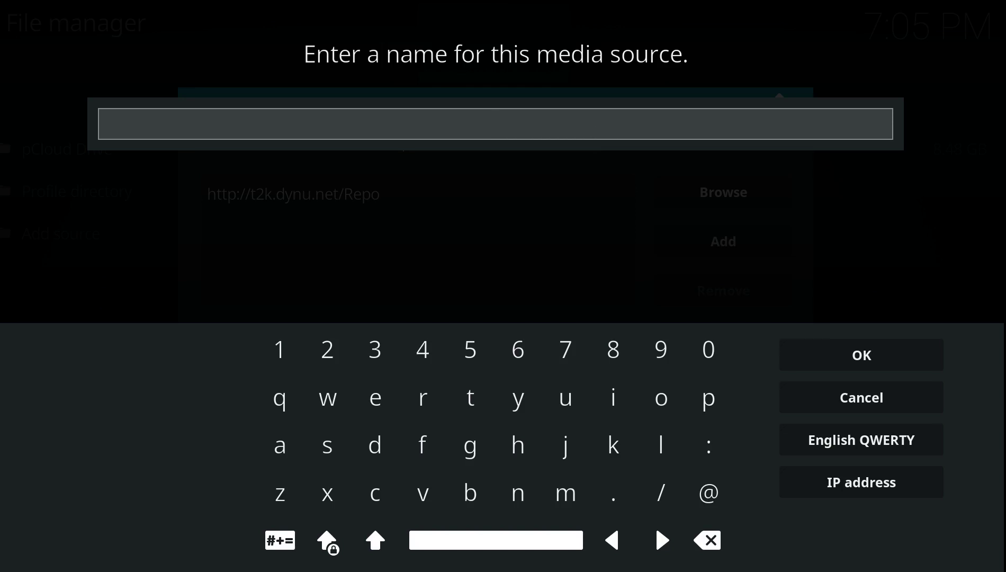
text(t2k)
click(882, 372)
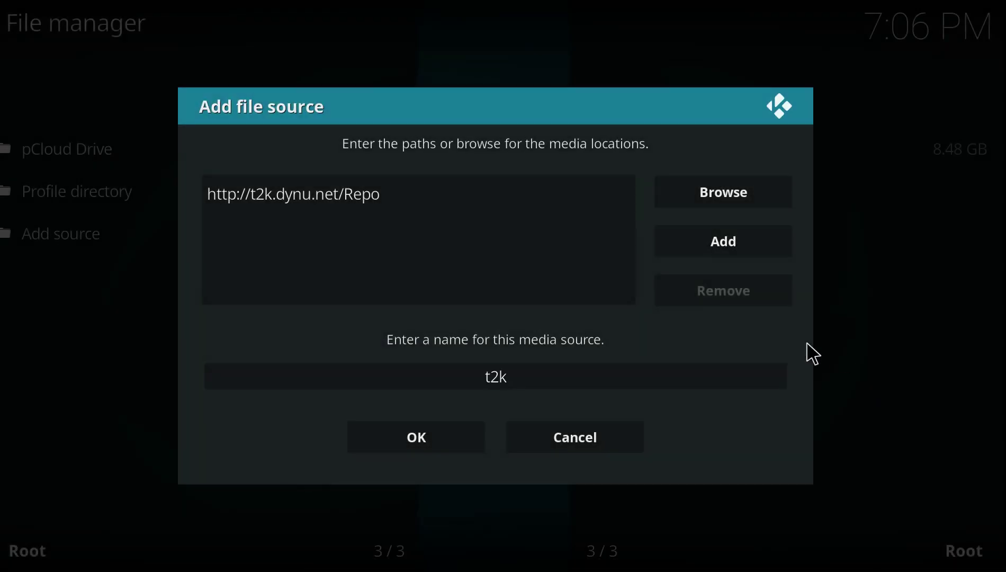
click(429, 440)
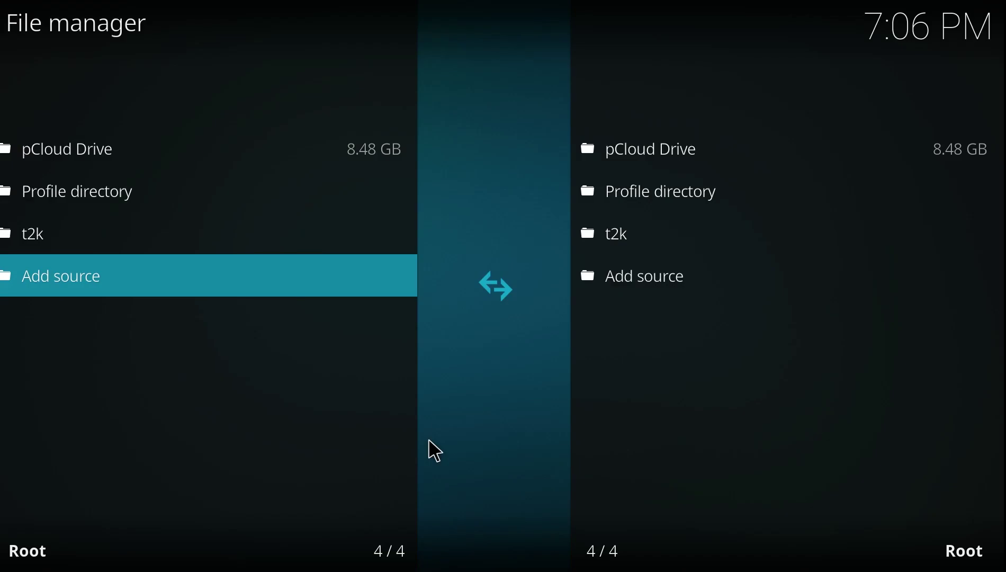
key(Escape)
key(Escape)
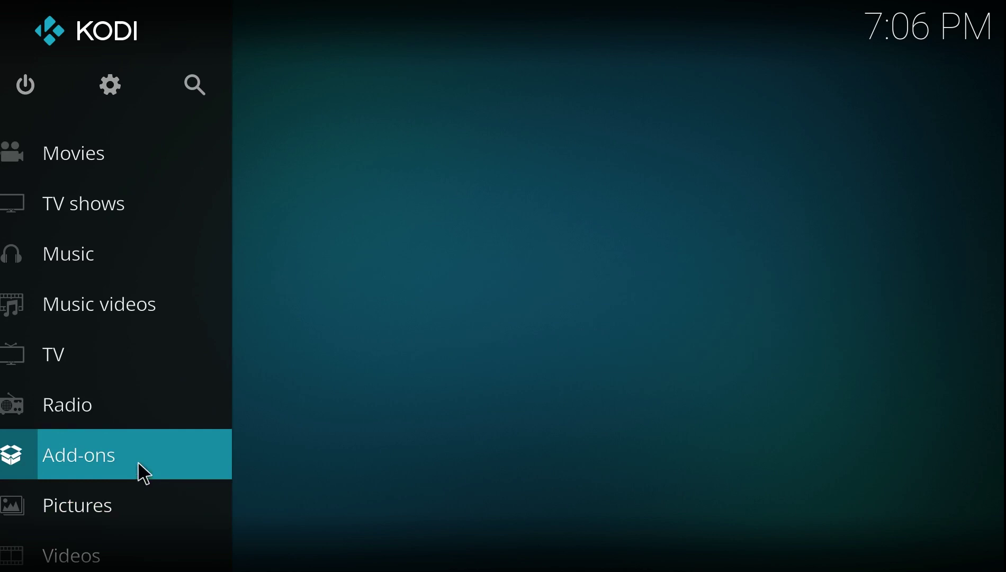
Step: Try installing an add-on from a zip file, then allow add-on installation from unknown sources and accept the warning
mouse_move(222, 455)
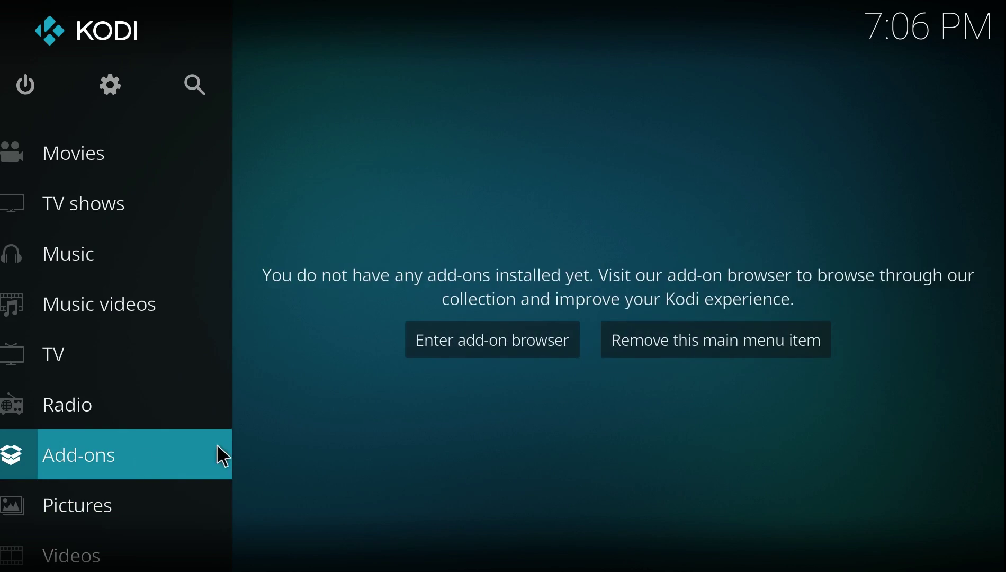
click(97, 450)
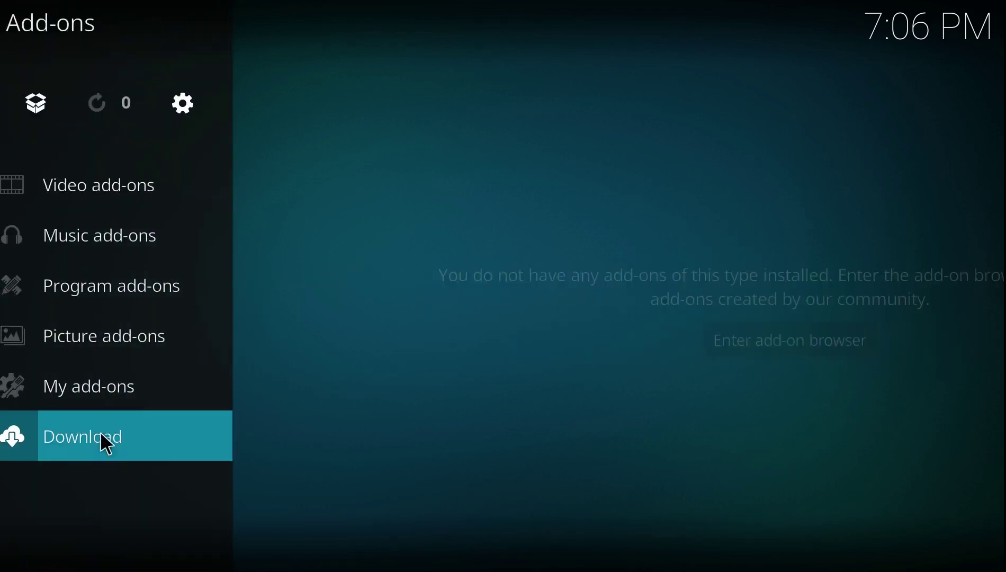
mouse_move(31, 106)
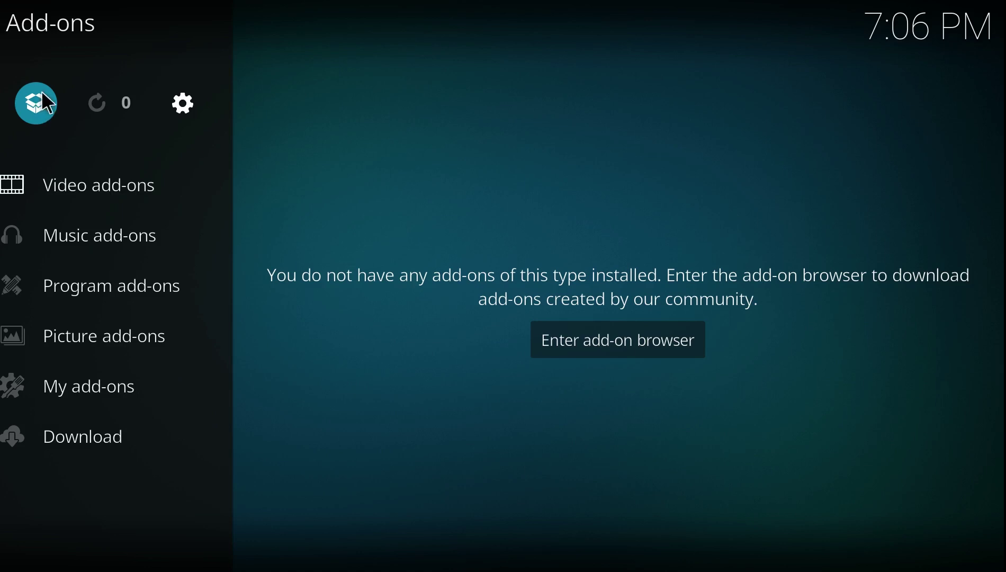
click(40, 102)
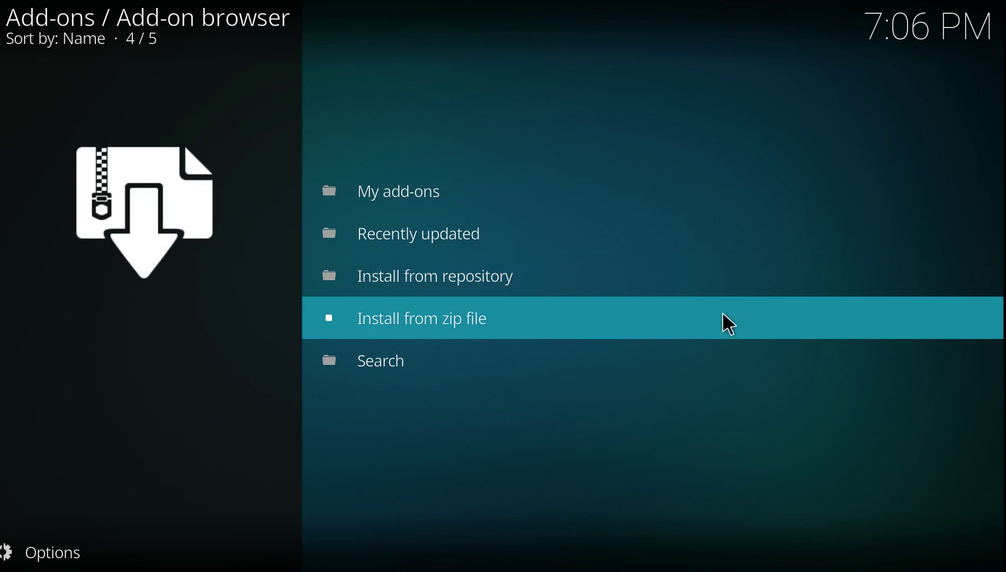
click(514, 319)
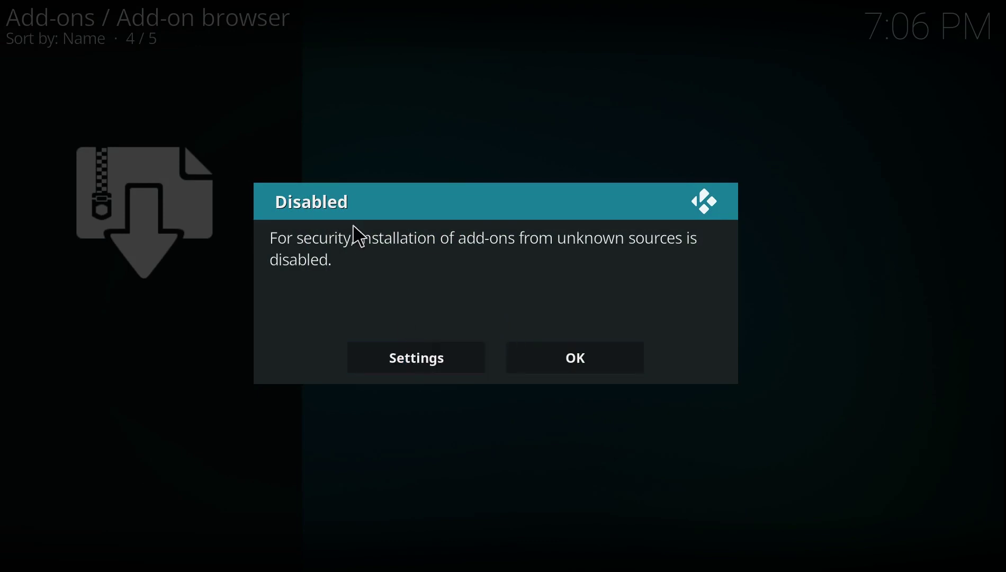
click(427, 348)
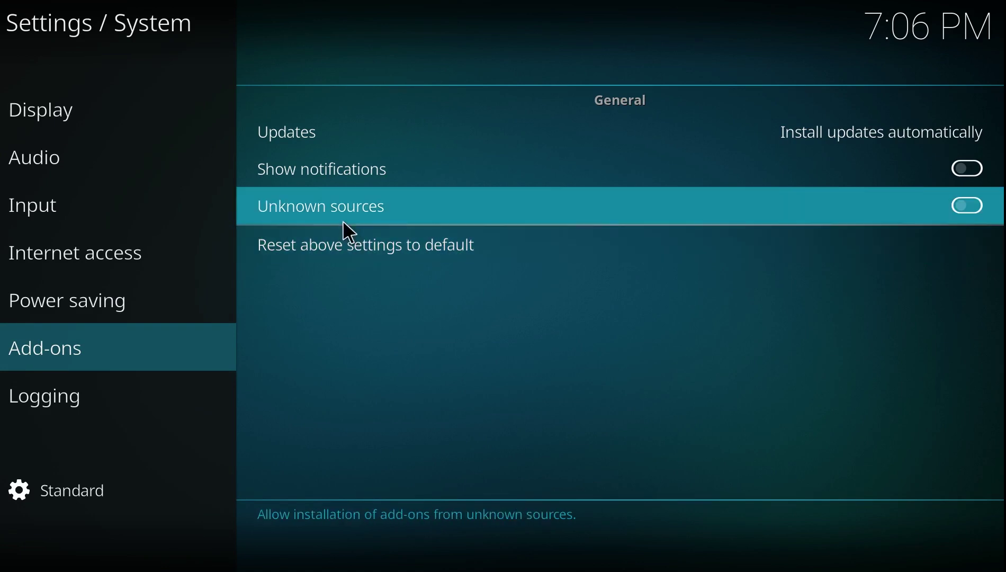
click(608, 224)
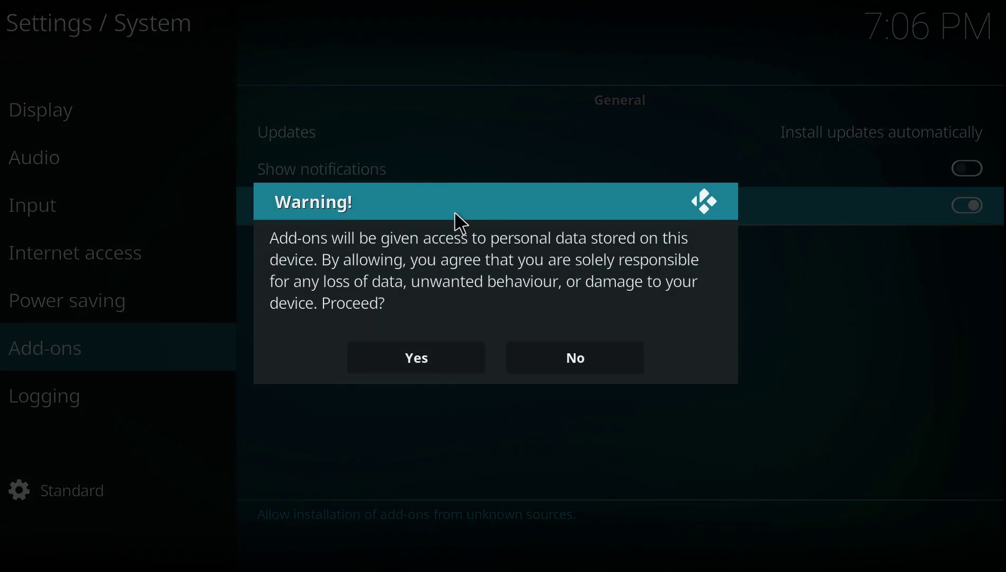
click(426, 366)
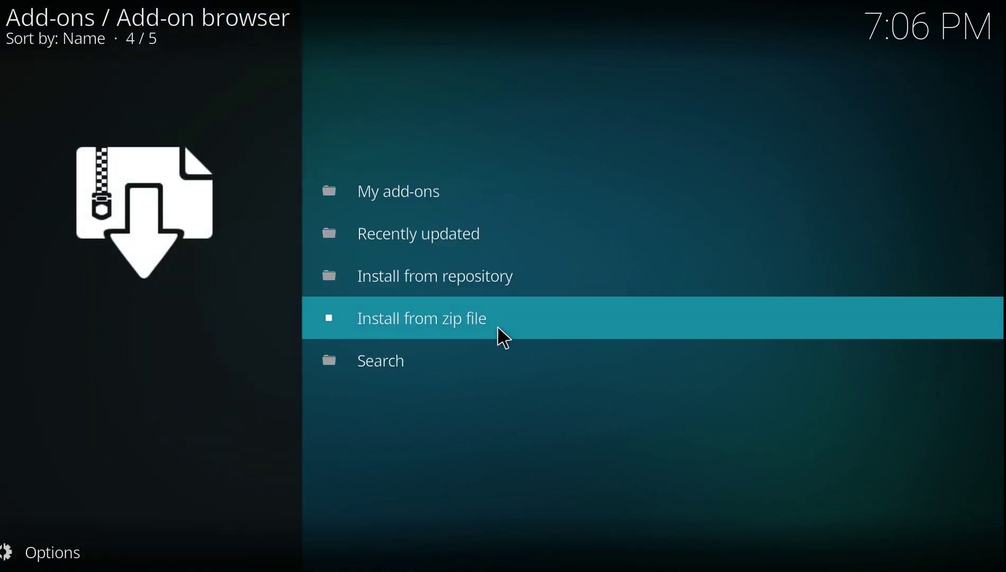
Step: Install repository.T2K-1.0.0.zip from the t2k source as a zip file
click(497, 327)
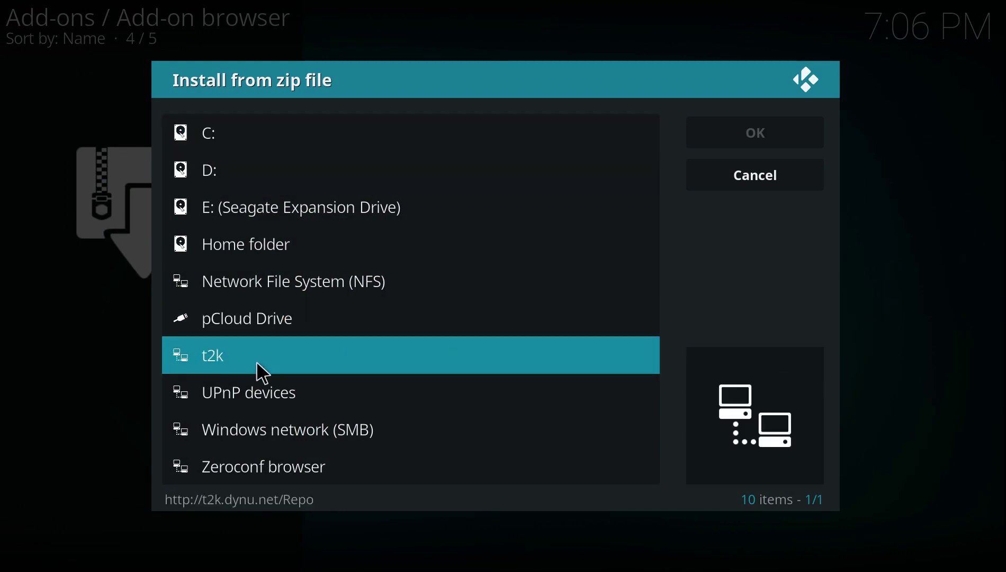
click(398, 368)
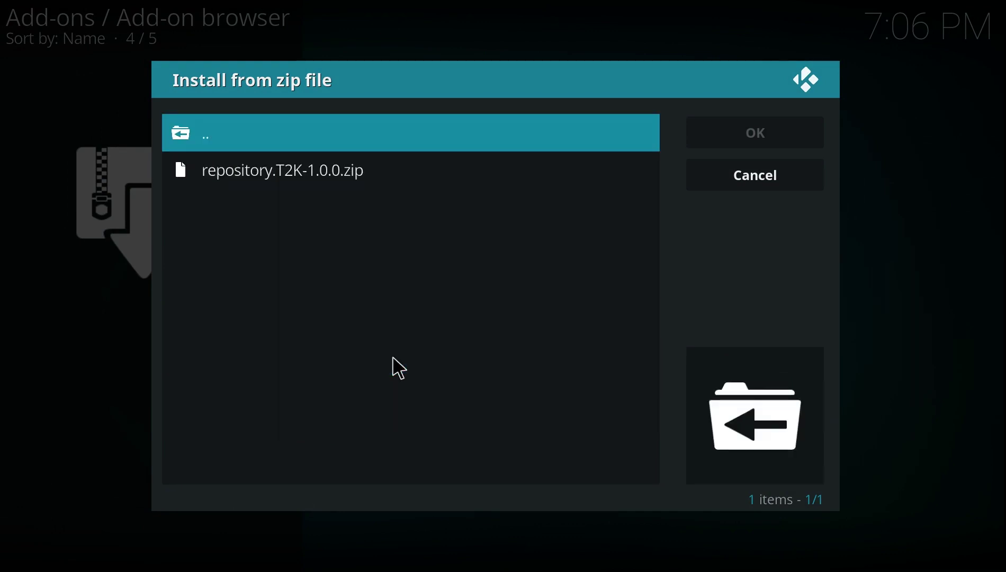
click(380, 169)
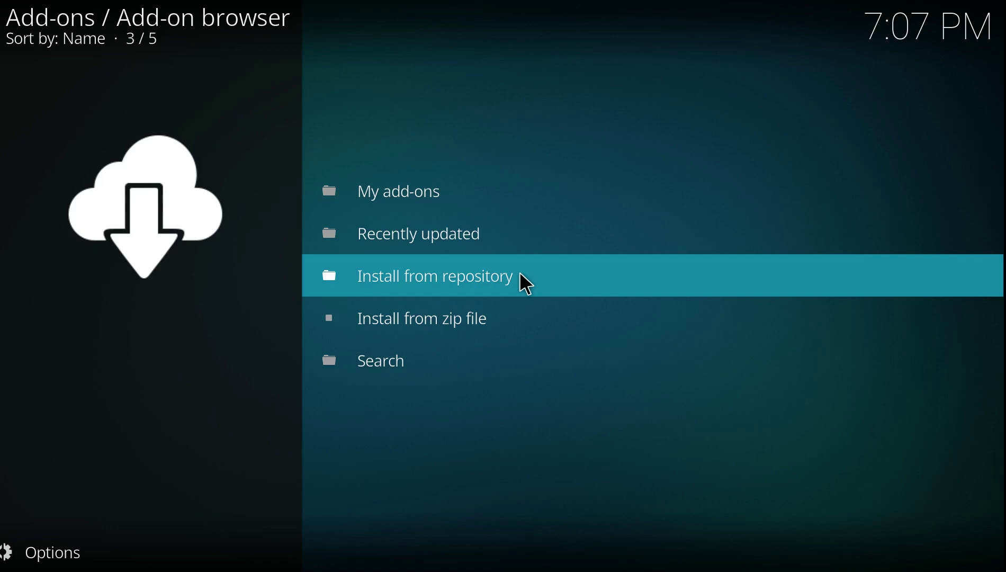
Step: Install the T2K Wizard program add-on from the T2K Repo repository
click(524, 285)
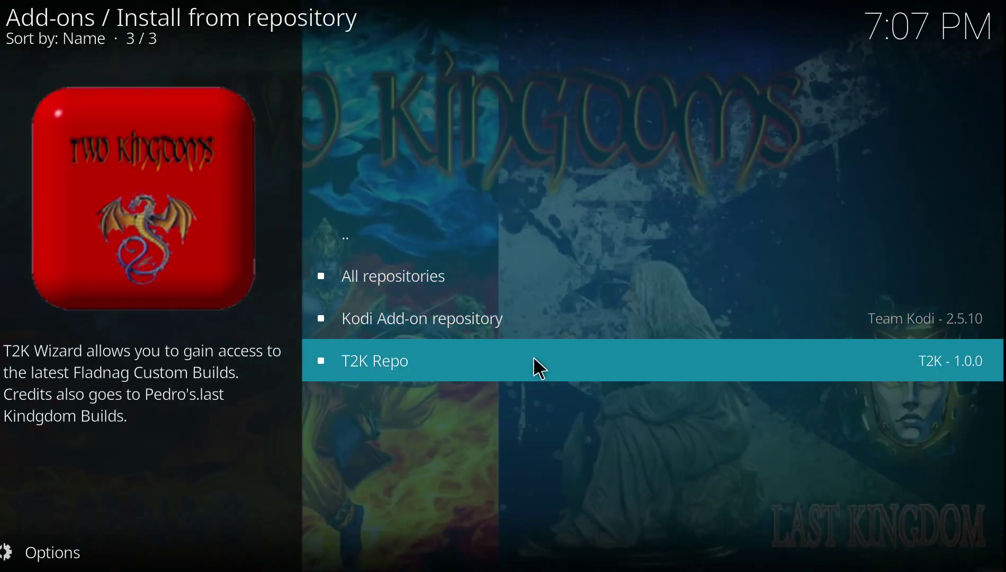
click(534, 360)
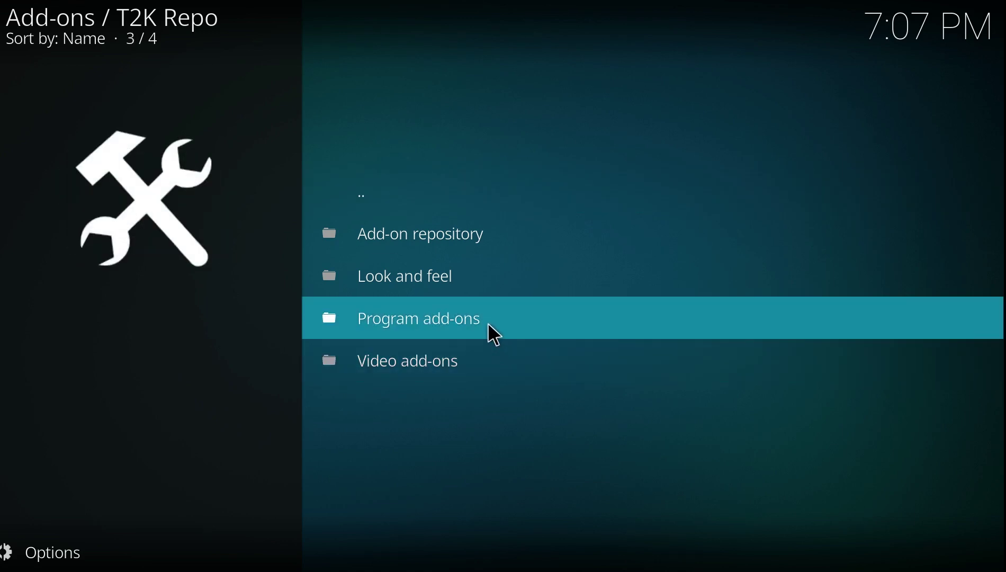
click(488, 325)
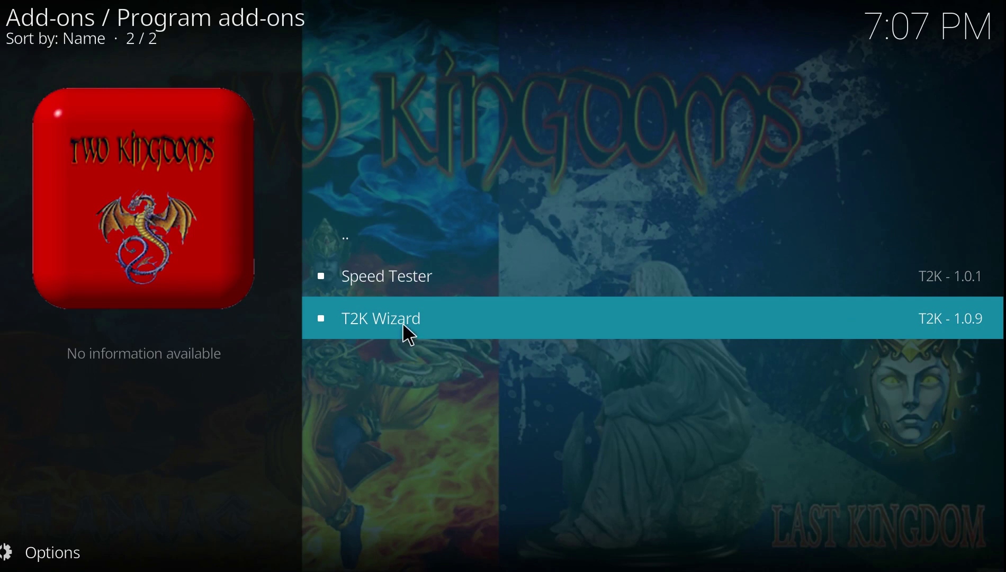
click(403, 325)
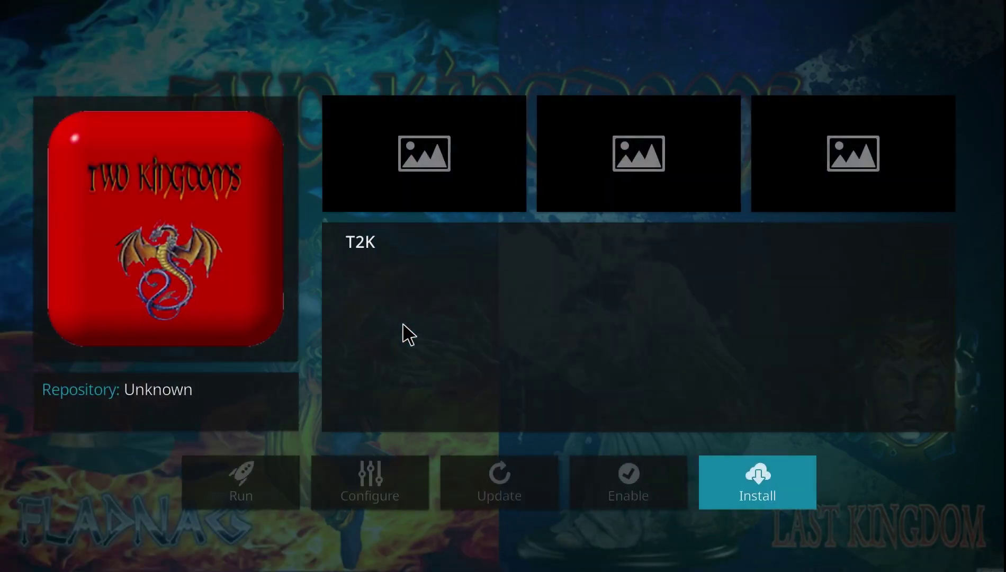
click(750, 470)
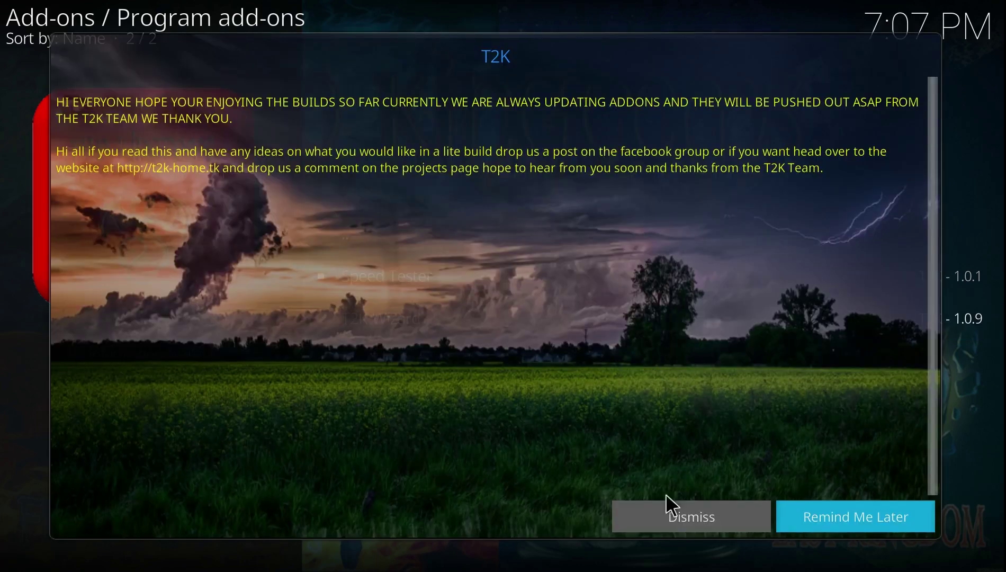
Step: Dismiss the T2K notice and continue the wizard's first-run settings with Keep My Favourites.xml and Keep My Whitelist enabled
click(756, 523)
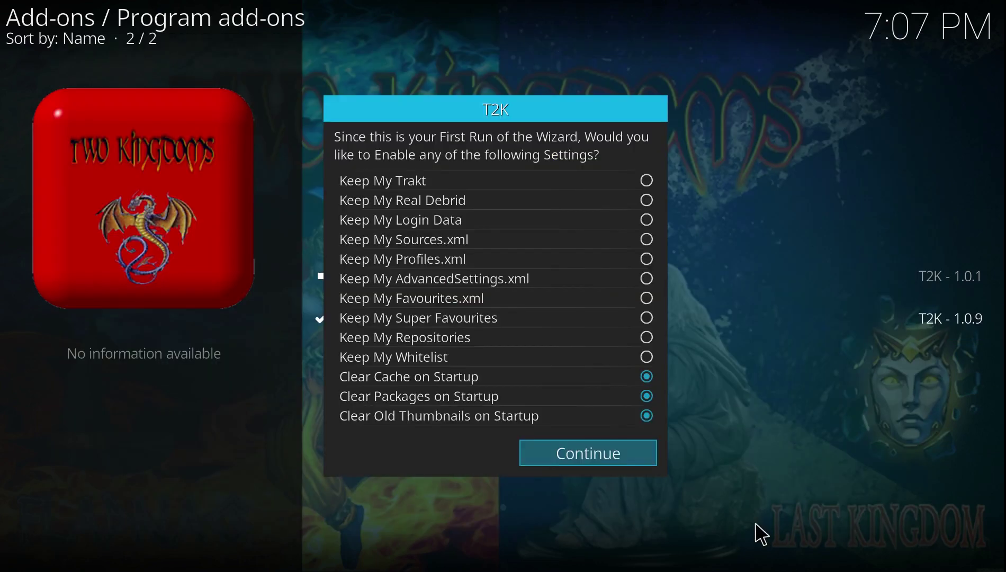
click(470, 284)
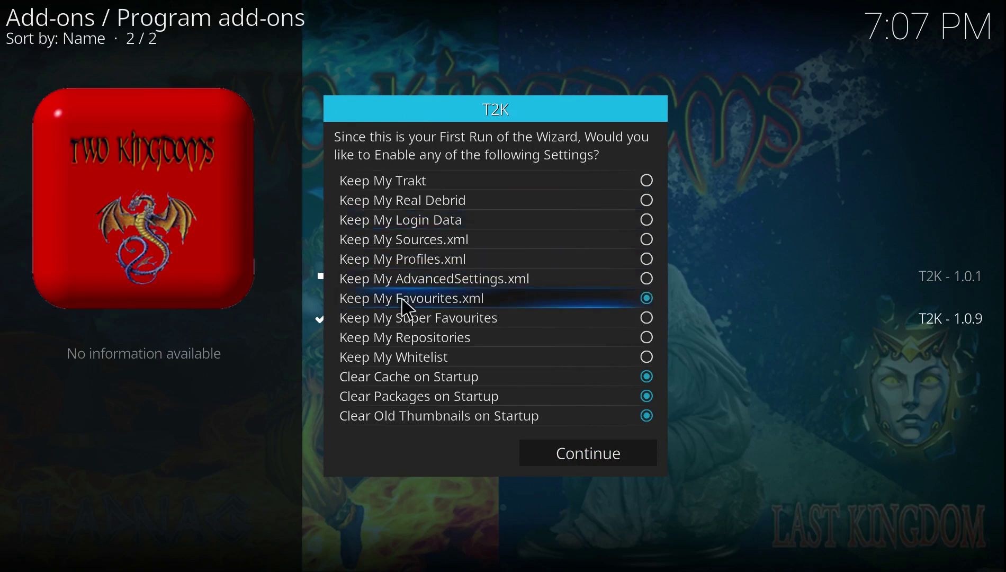
click(648, 298)
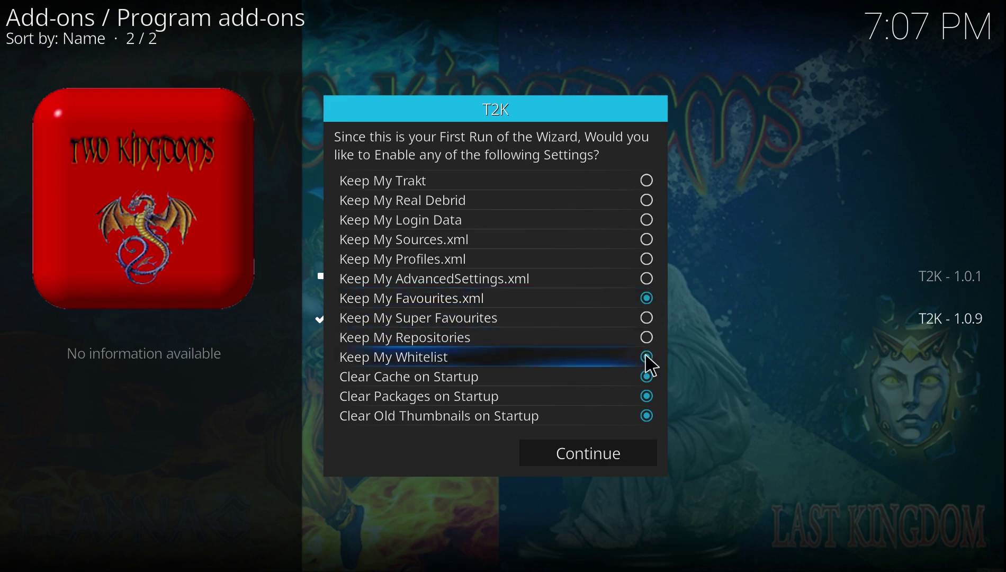
click(600, 456)
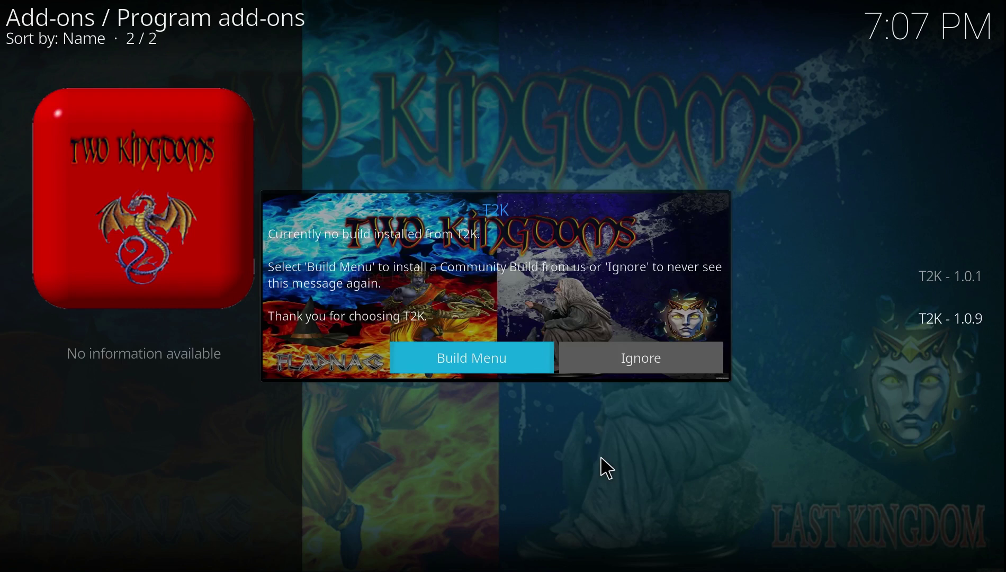
Step: Open the T2K build menu and run a Fresh Install of The lastkindgdom Lite Build (v1.1.8), confirming the installation
click(483, 371)
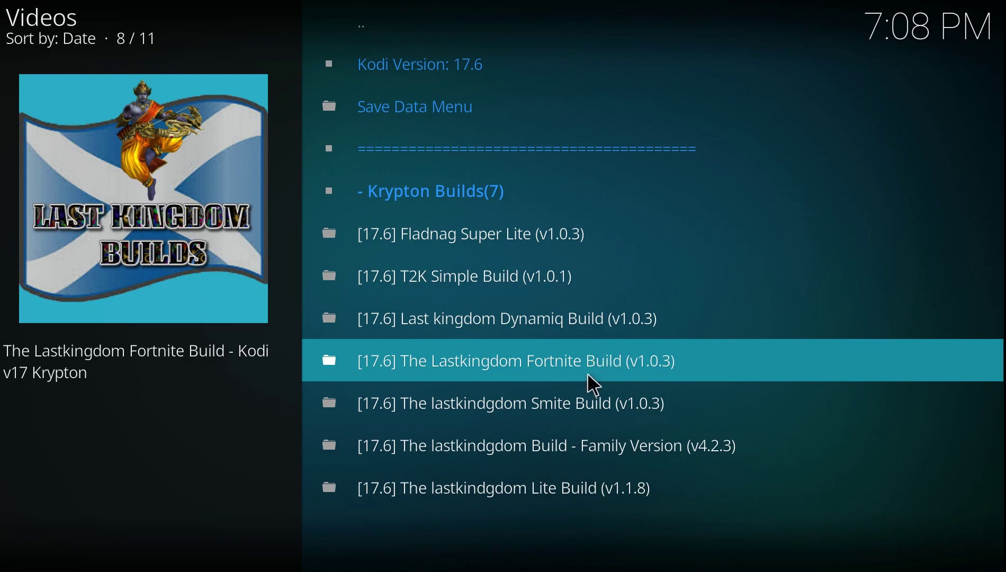
click(547, 498)
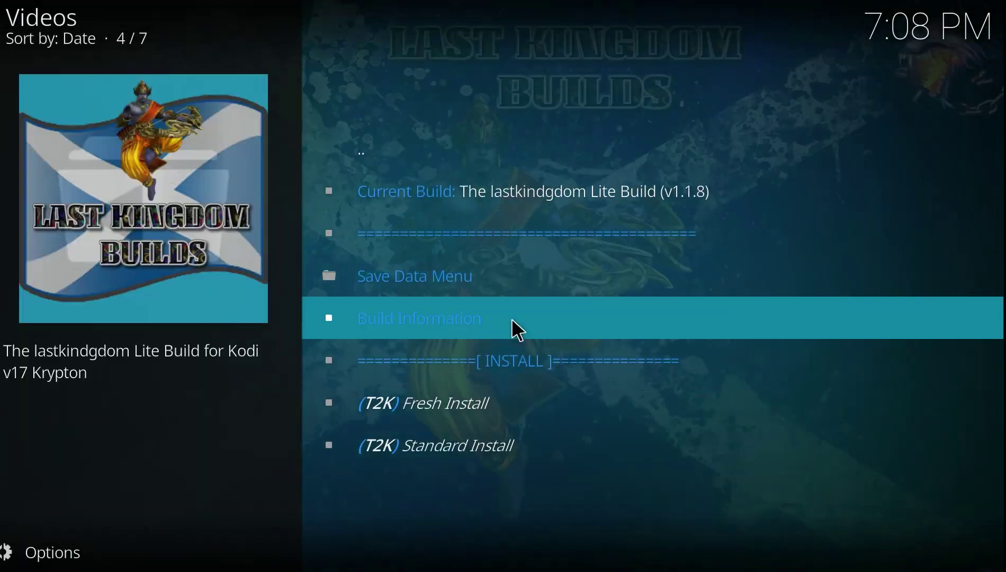
click(520, 403)
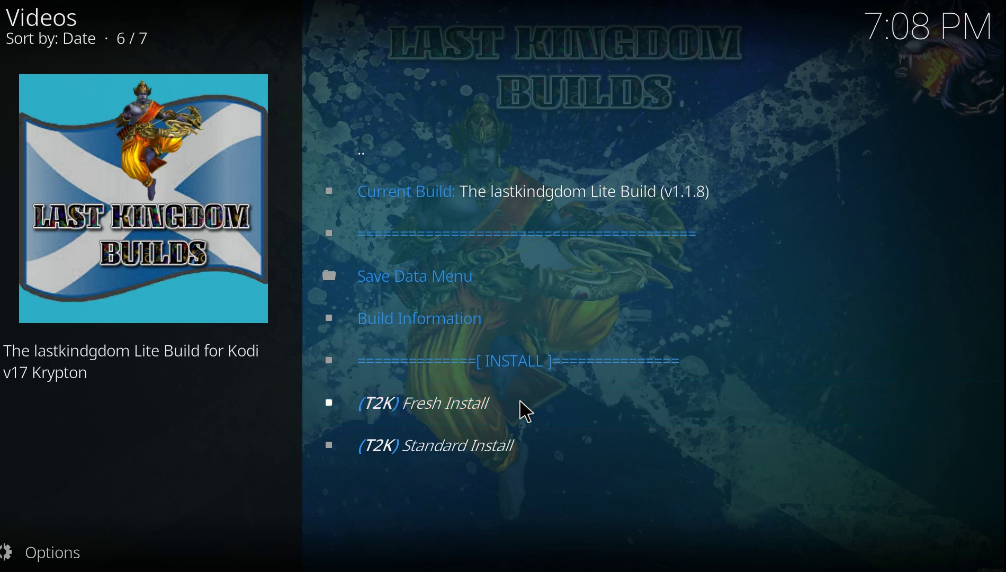
click(438, 357)
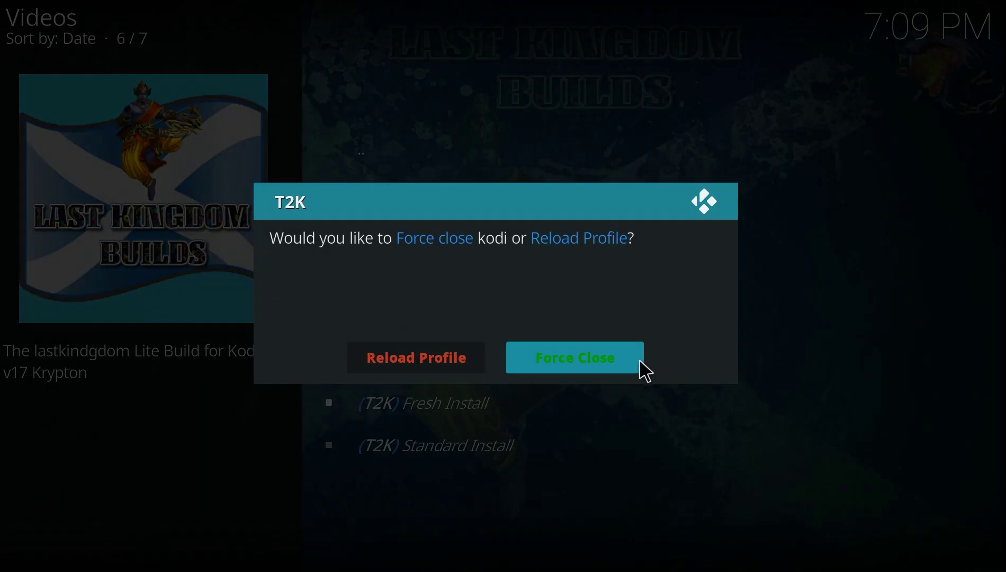
Step: Force close the media center to finish the build installation, and decline the Trakt account authorization after relaunching it
click(605, 358)
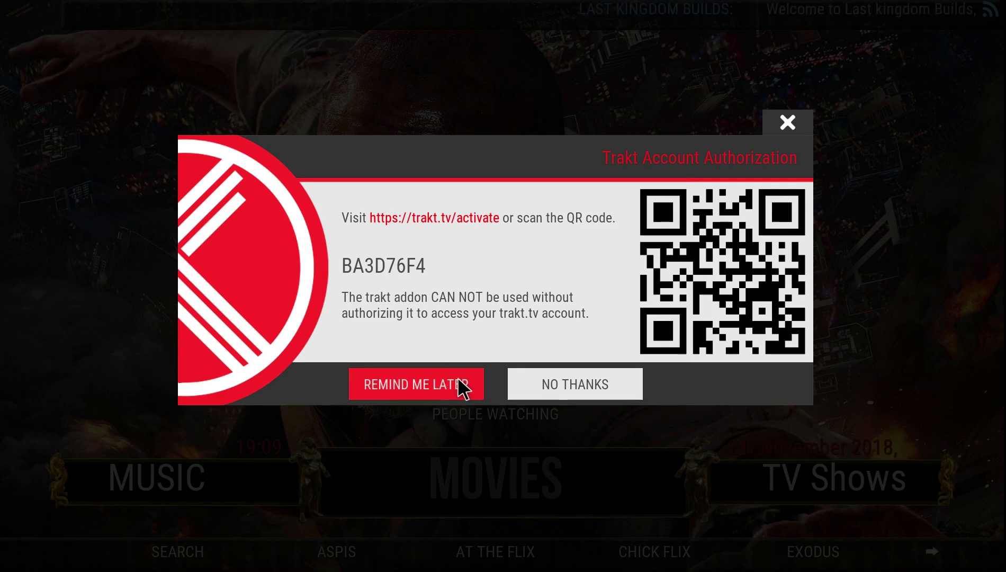
click(548, 392)
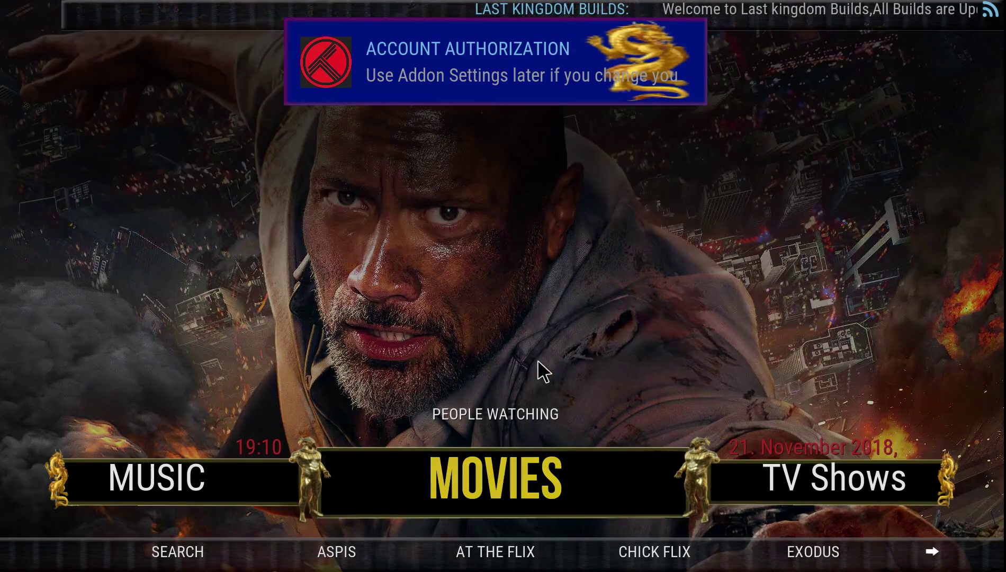